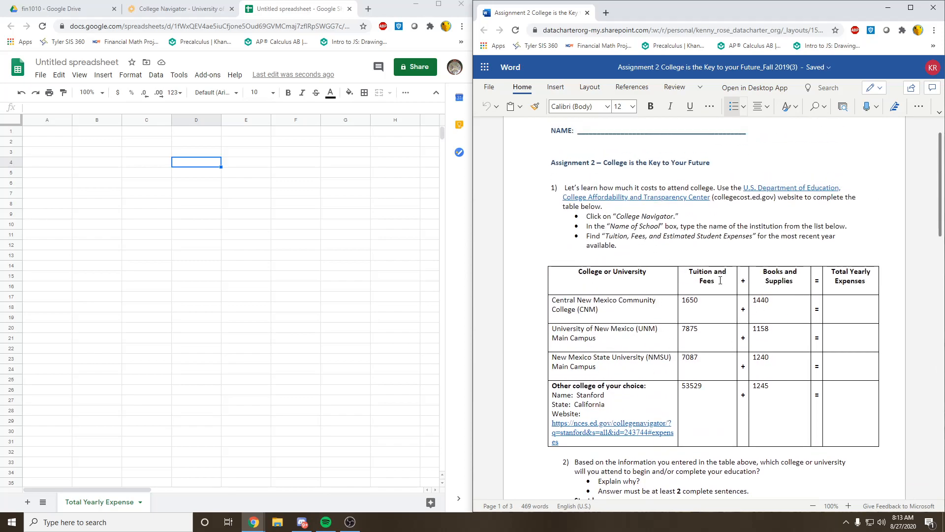
Enter the headers College, Tuition and Fees, and Books and Supplies in cells A1 to C1
scroll(698, 313, "down", 1)
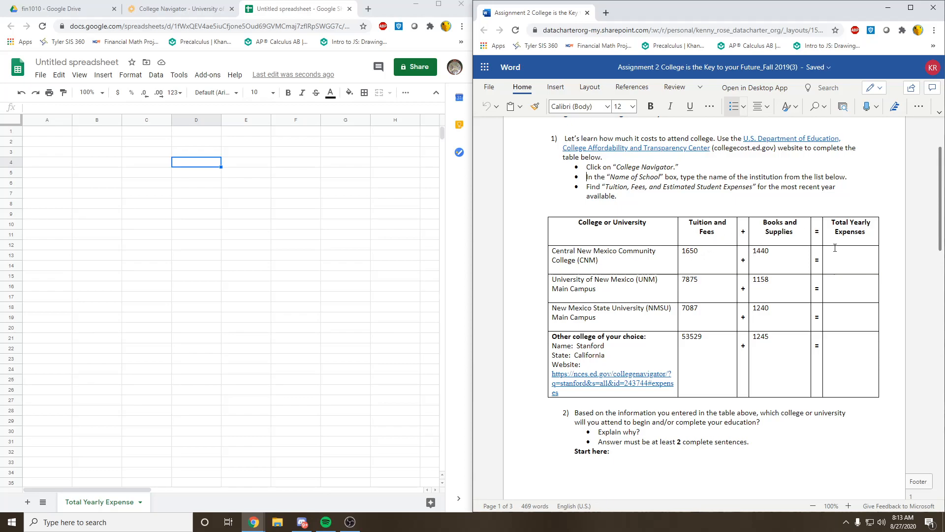
left_click(101, 166)
left_click(62, 136)
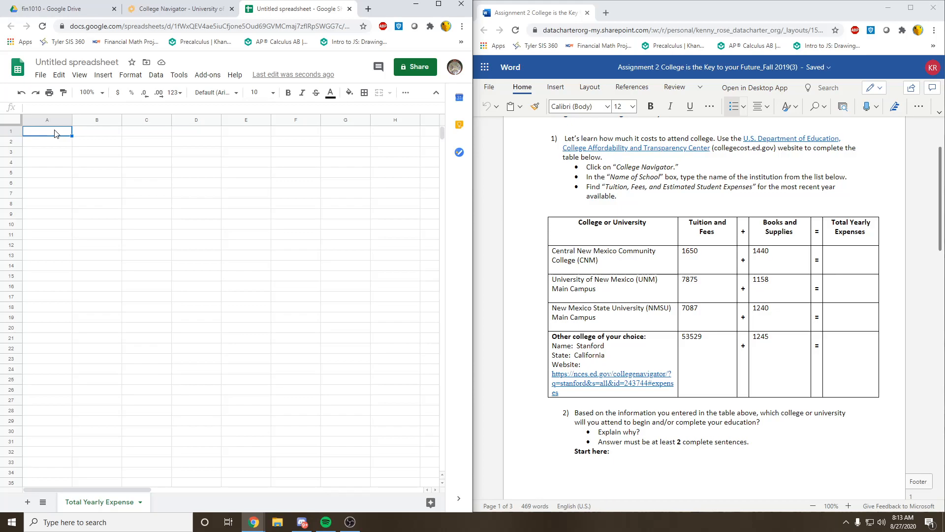
type("College")
key("Tab")
type("T")
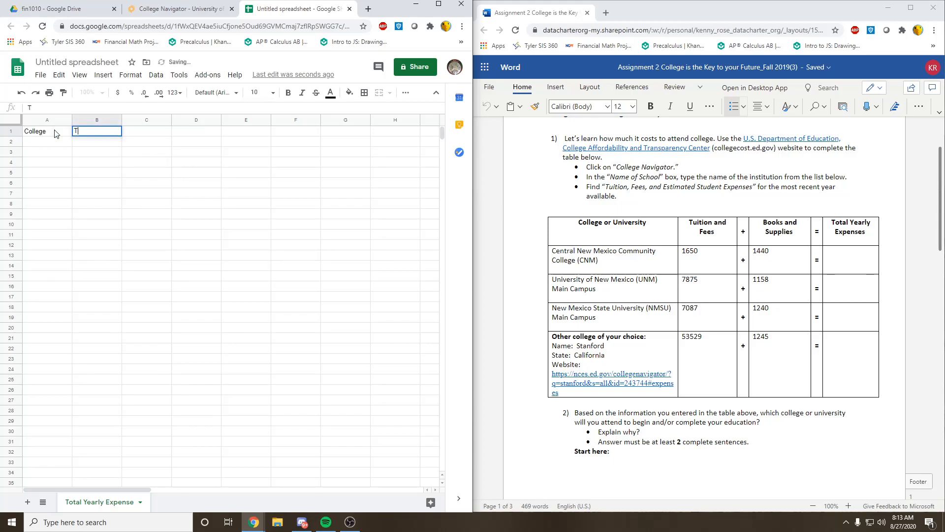
type("uition and Fees")
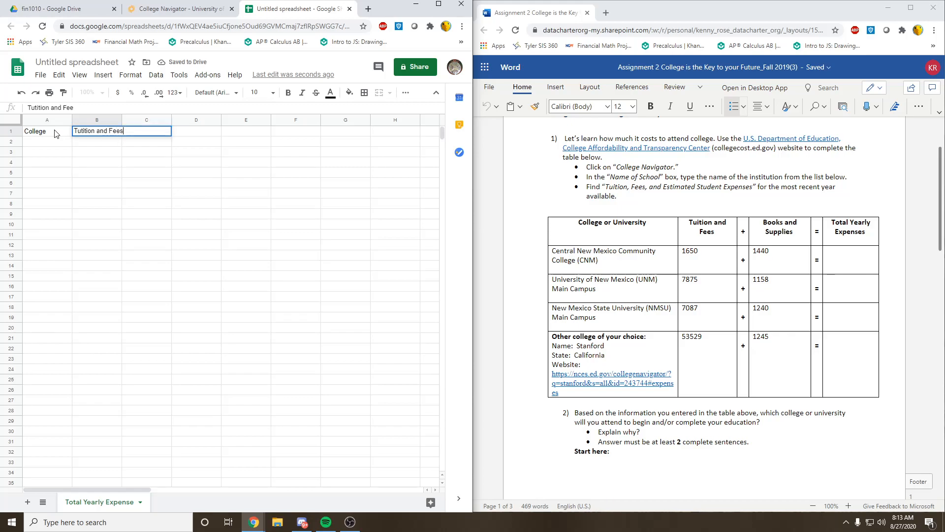
key("Tab")
type("Books ")
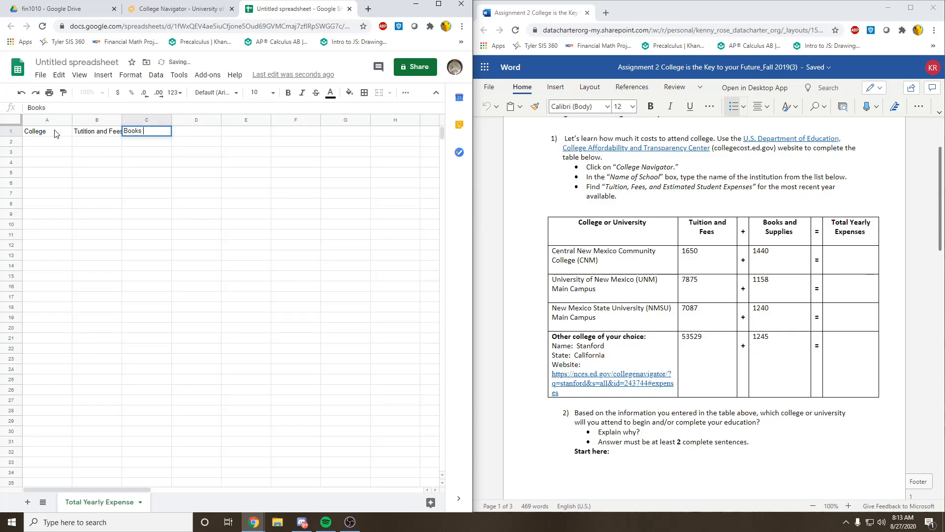
type("and Supplies")
key("Tab")
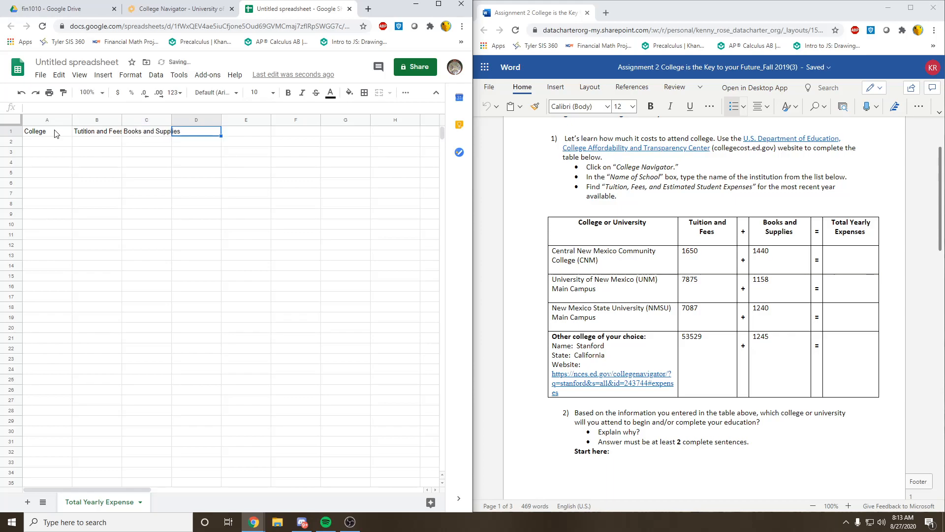
left_click(241, 156)
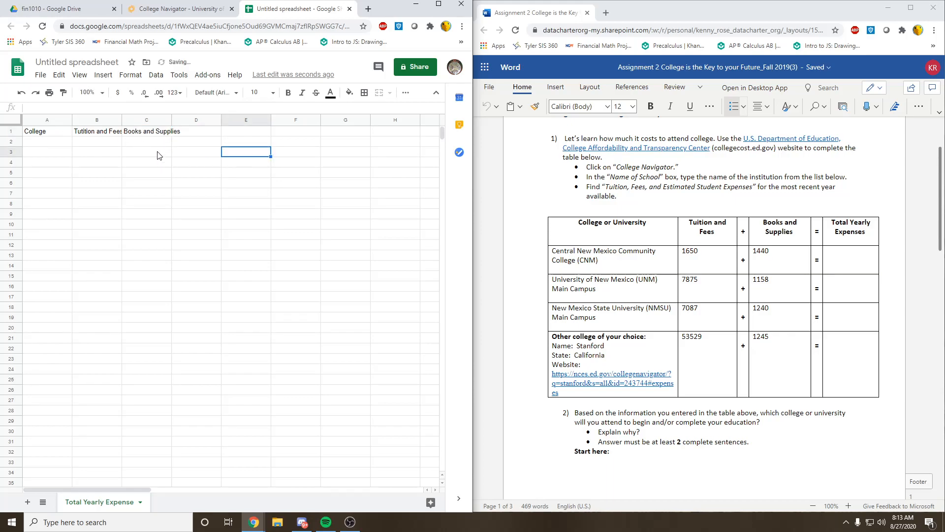
Fit the widths of columns B and C to their header text
left_click(111, 137)
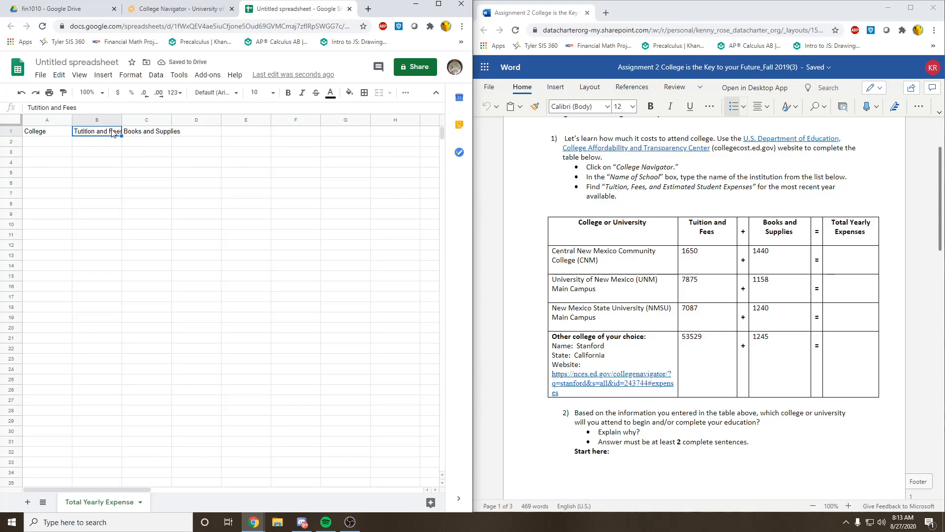
left_click_drag(121, 122, 139, 121)
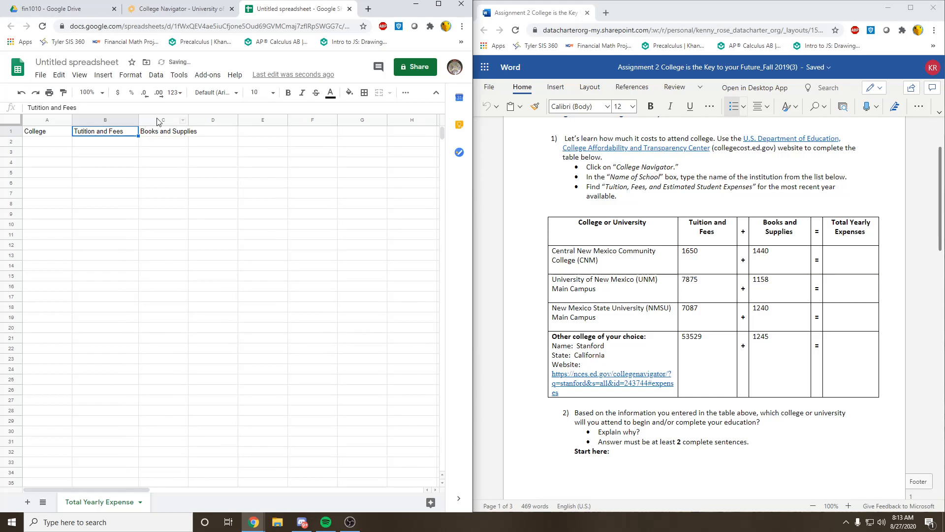
double_click(138, 122)
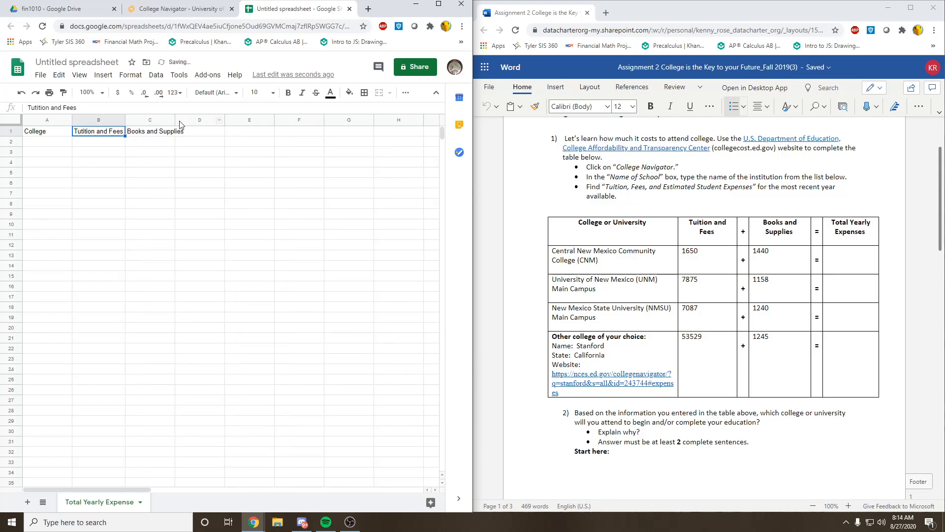
double_click(174, 120)
Add the header Total Yearly Expense in D1 and widen column D to fit it
left_click(228, 135)
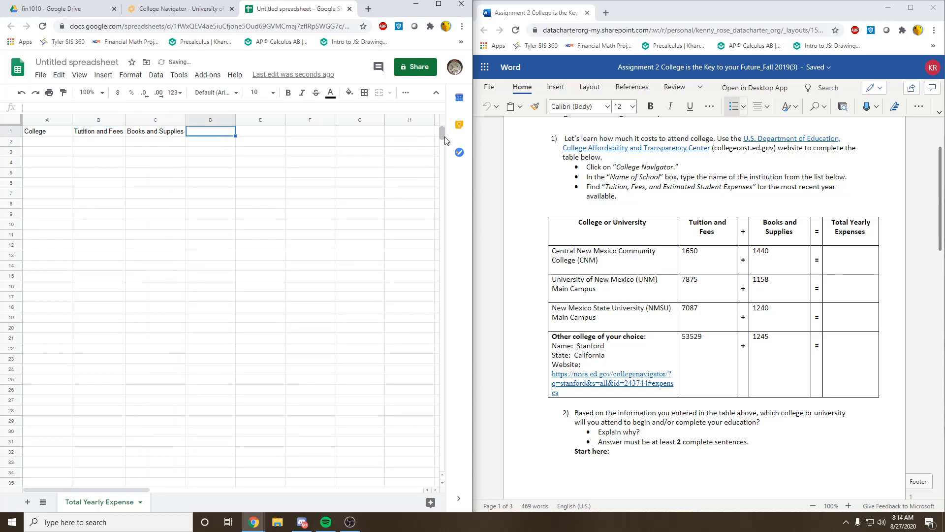
type("T")
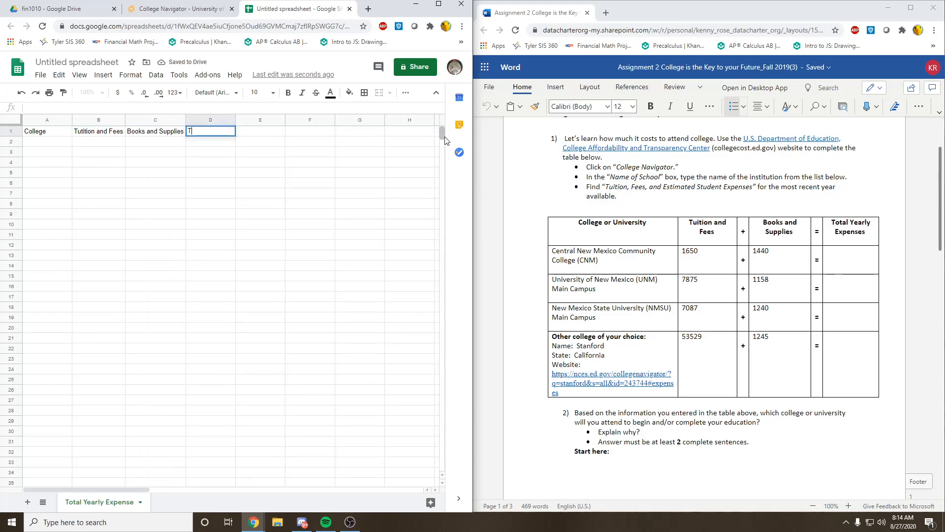
type("otal Yearly")
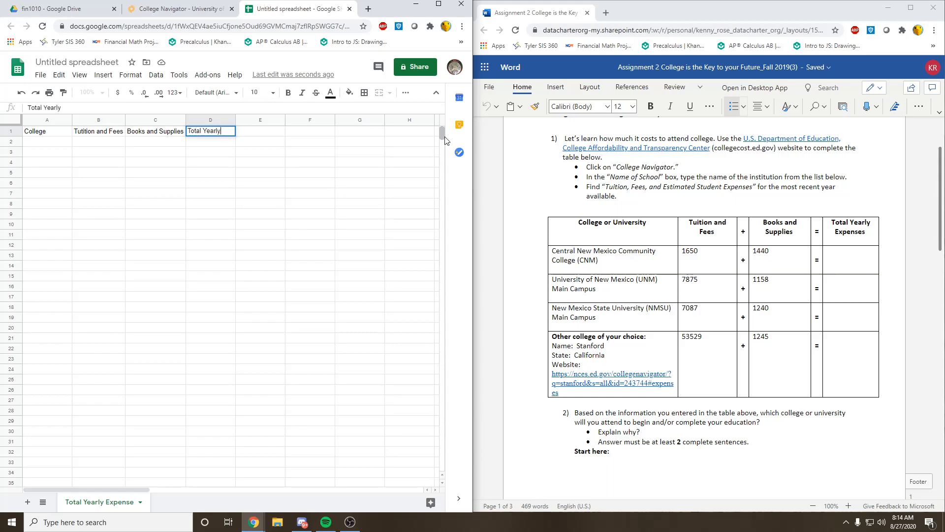
type(" Expense")
left_click(329, 193)
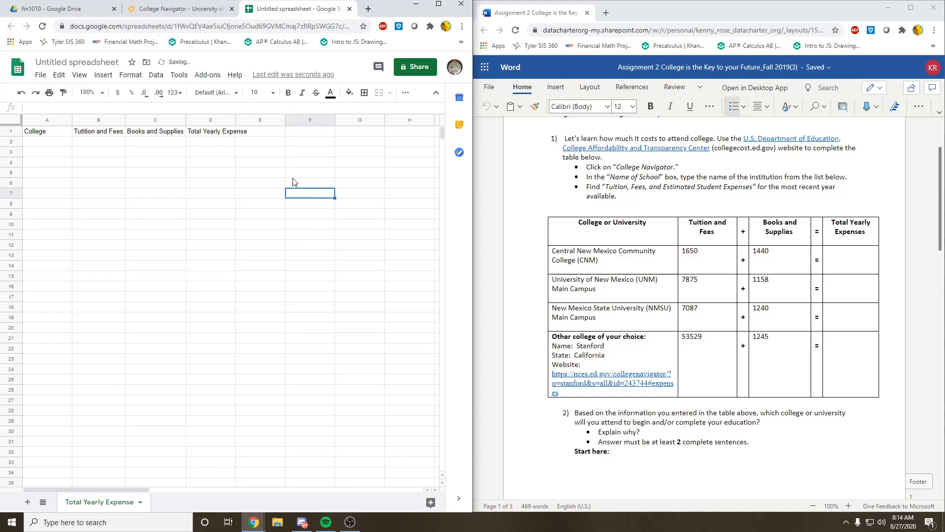
left_click_drag(235, 119, 248, 120)
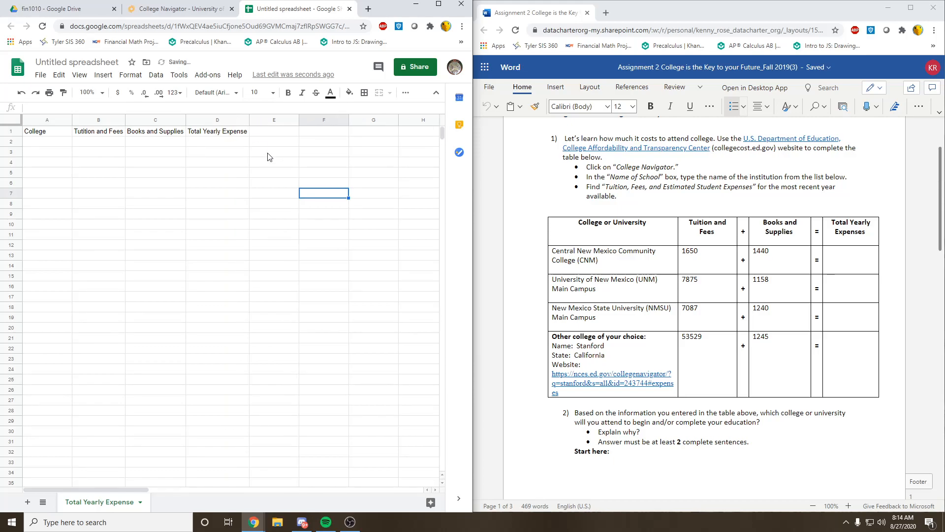
left_click(252, 144)
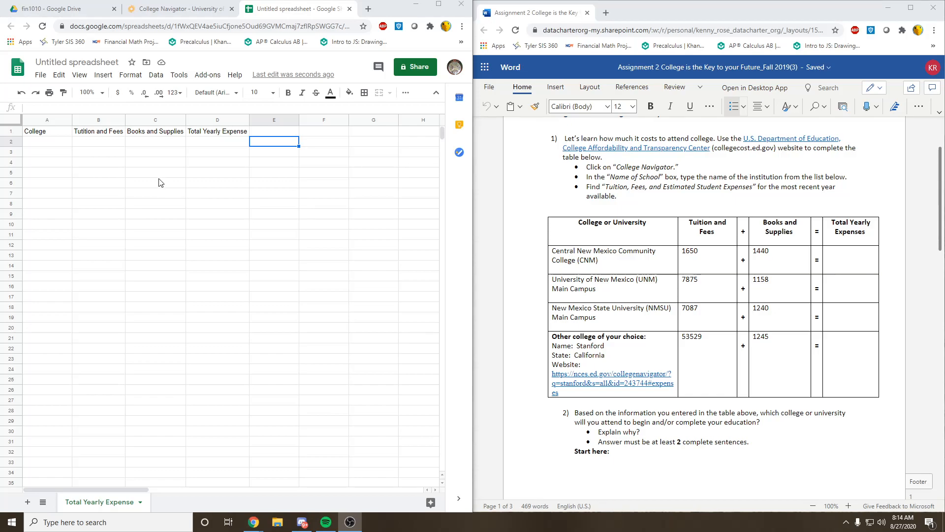
List the colleges CNM, UNM, NMSU and Stanford in cells A2 to A5
left_click(53, 149)
type("CNM")
key("Return")
type("UNM")
key("Return")
type("NMSU")
key("Return")
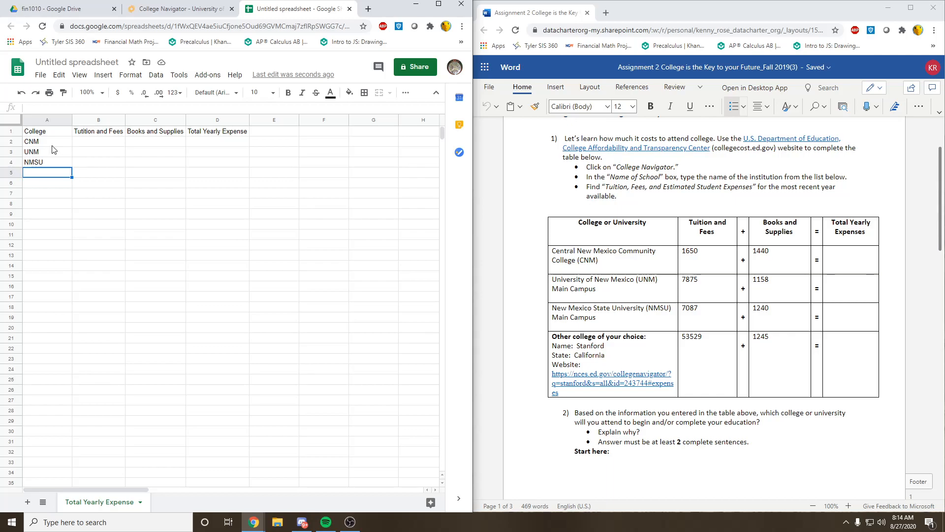
type("Stanford")
key("Tab")
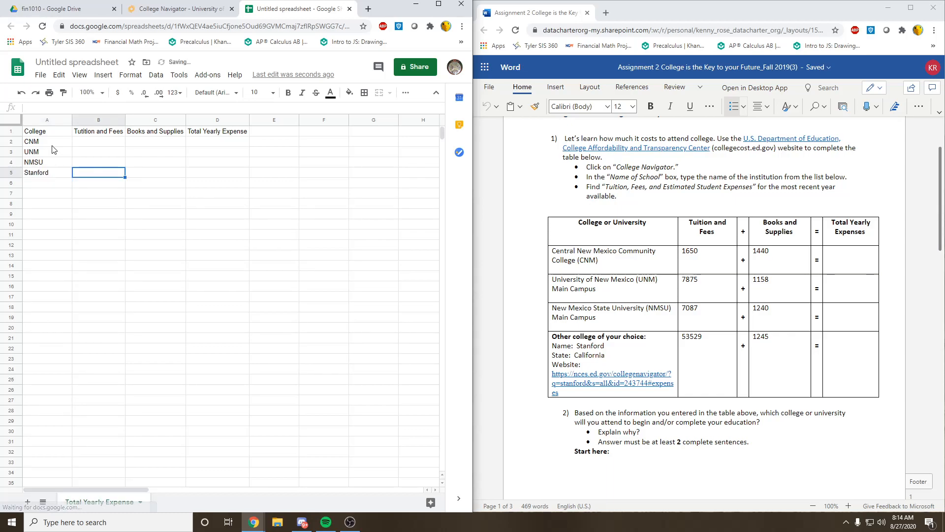
left_click(212, 131)
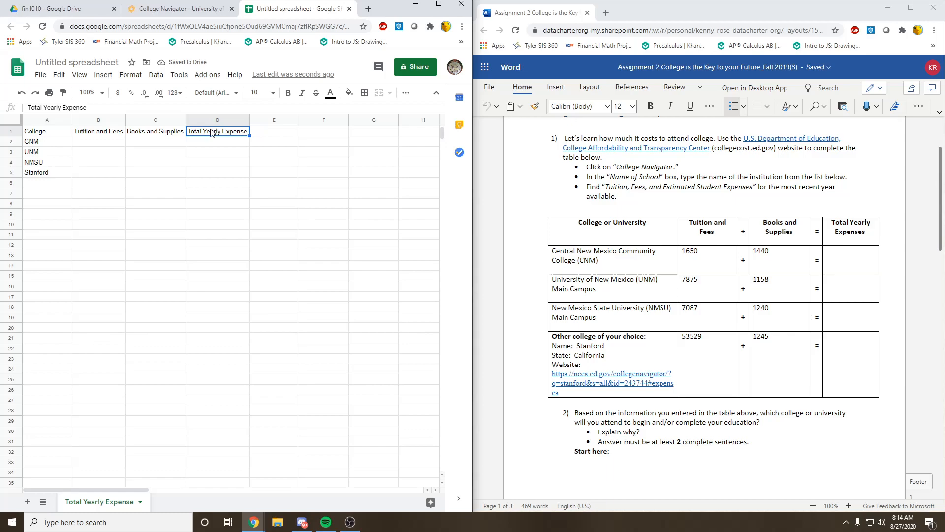
Fill in the CNM row with 1650 for tuition and fees and 1440 for books and supplies
left_click(103, 144)
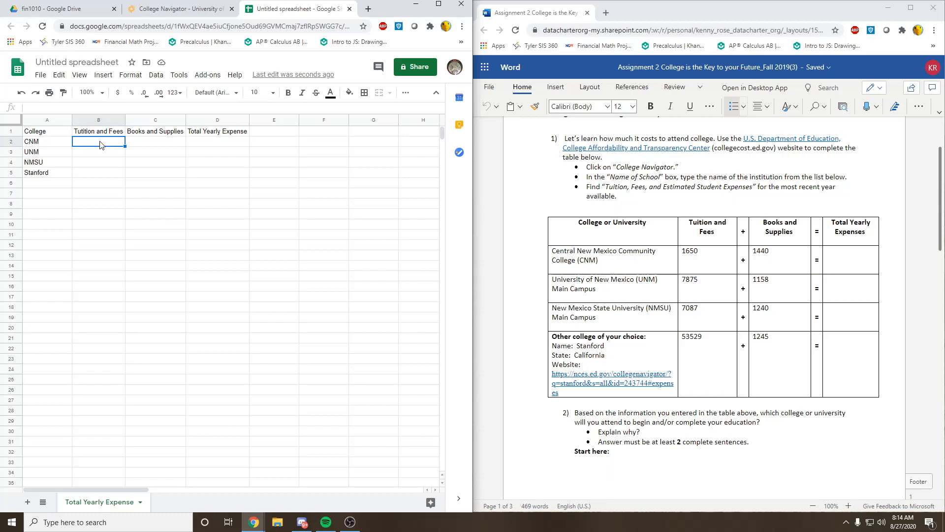
type("1650")
key("Tab")
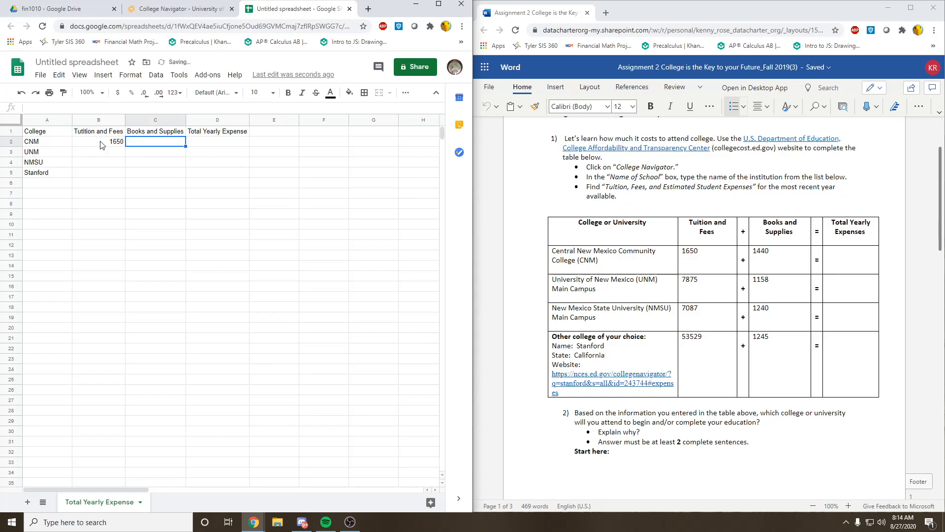
type("1440")
key("Return")
Fill in the UNM row with 7875 for tuition and fees and 1158 for books and supplies
type("7875")
key("Tab")
type("1158")
key("Tab")
key("Return")
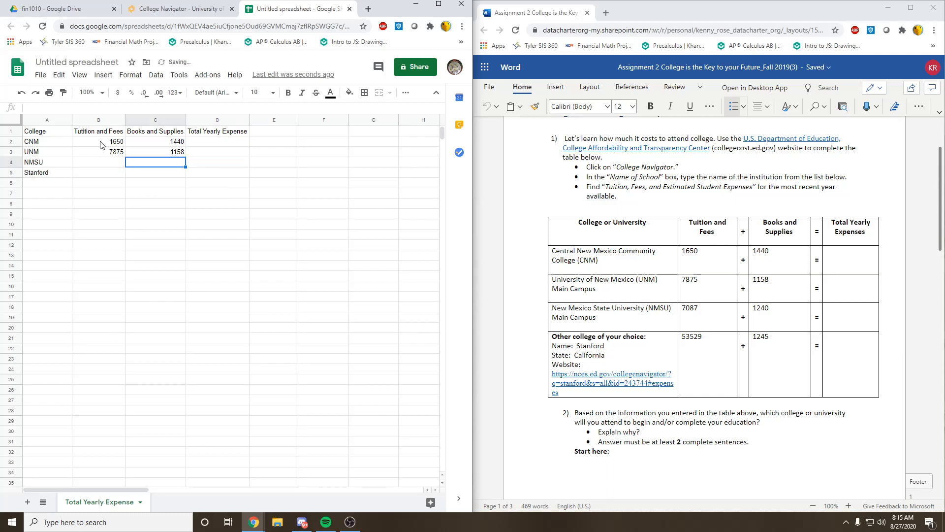
Fill in the NMSU row with 7087 for tuition and fees and 1240 for books and supplies
type("7087")
key("Tab")
type("1240")
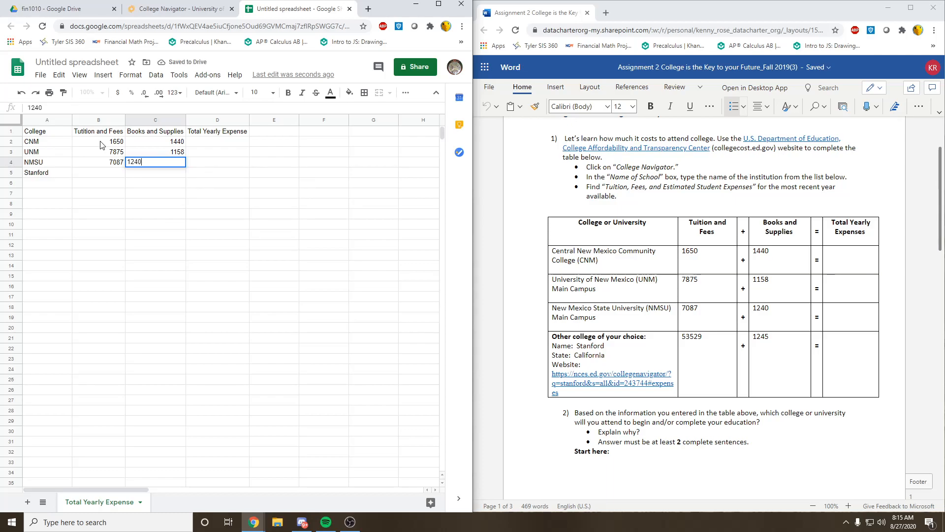
key("Return")
Fill in the Stanford row with 53529 for tuition and fees and 1245 for books and supplies
type("53")
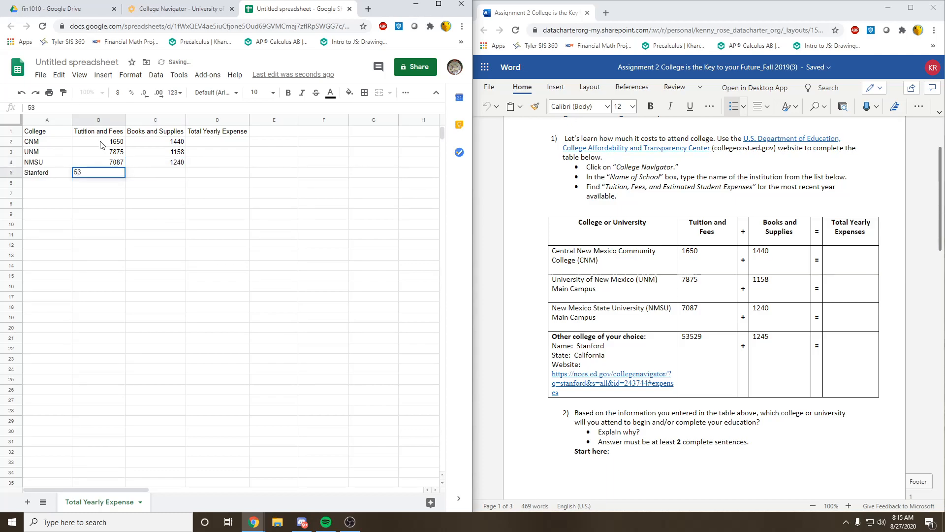
type("5")
key("Tab")
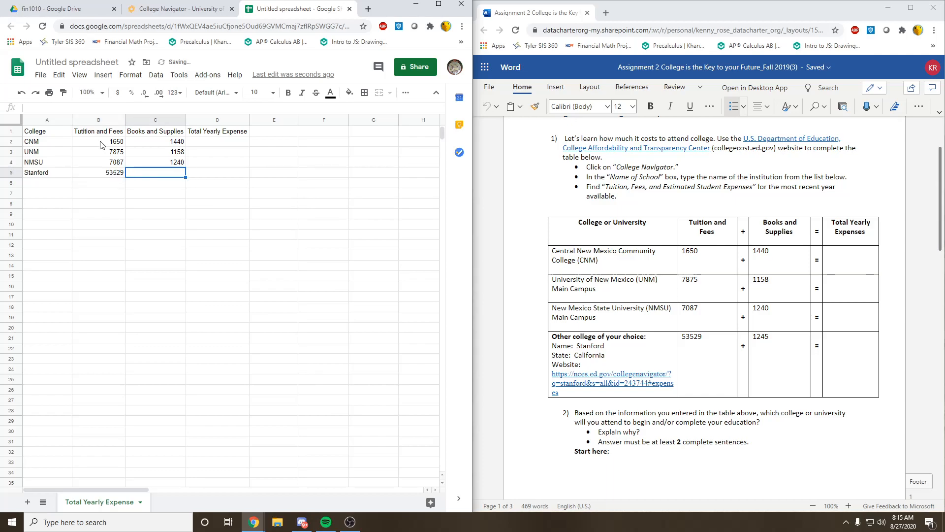
key("Tab")
key("Left")
type("1245")
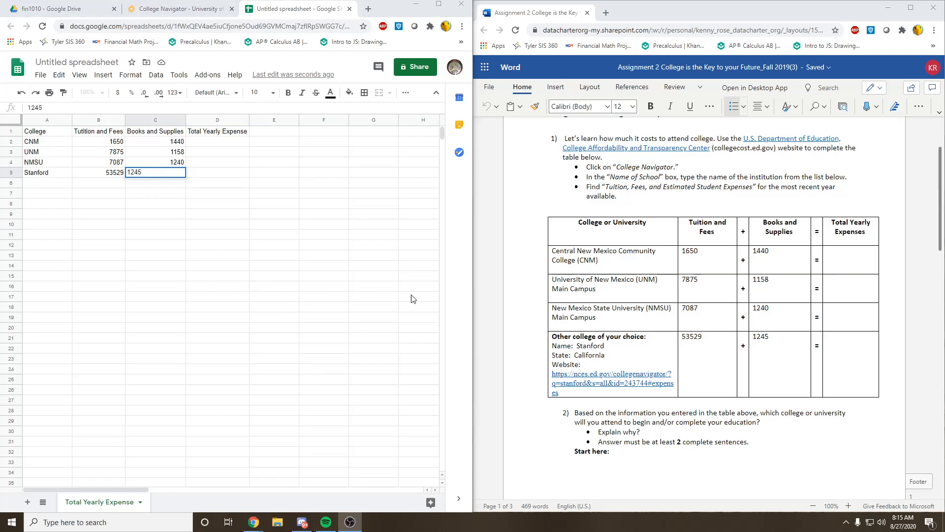
left_click(316, 232)
Enter the formula =B2+C2 in cell D2 to total CNM's tuition and fees with its books and supplies
left_click(213, 143)
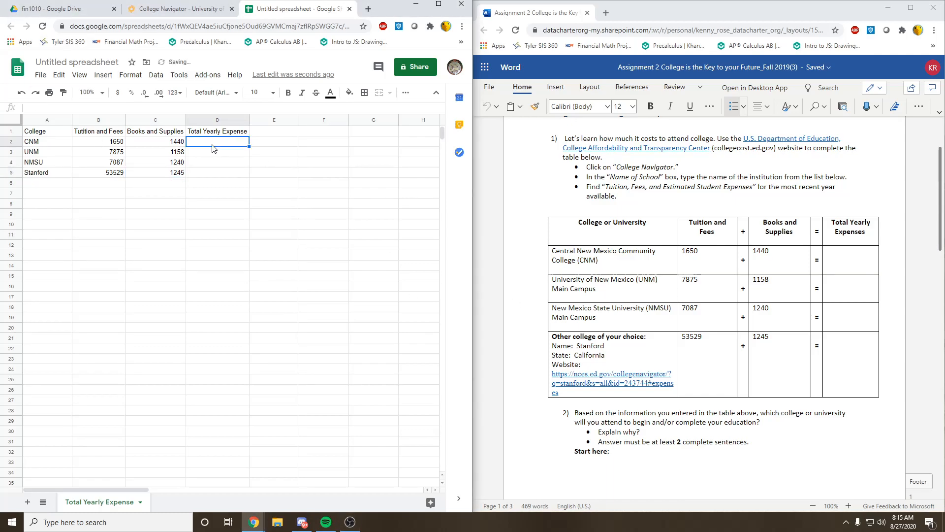
left_click(123, 143)
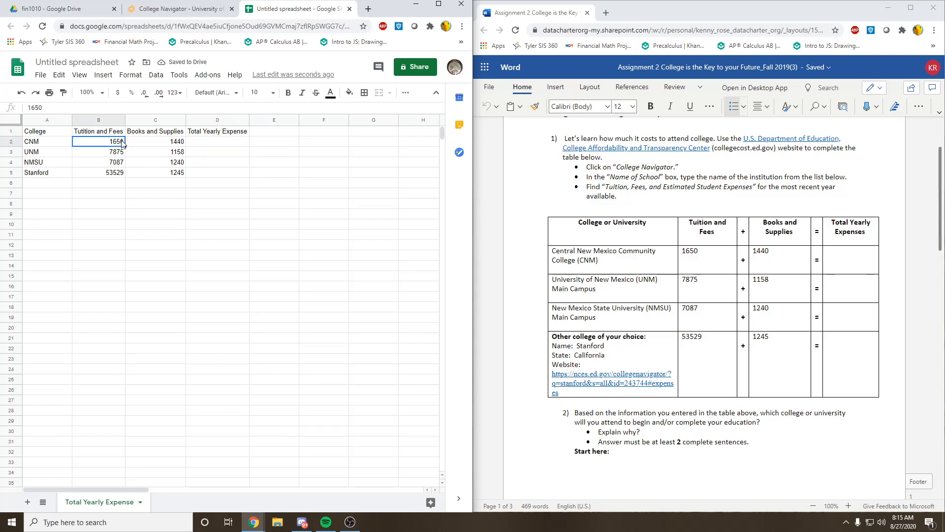
left_click(178, 144)
left_click(212, 143)
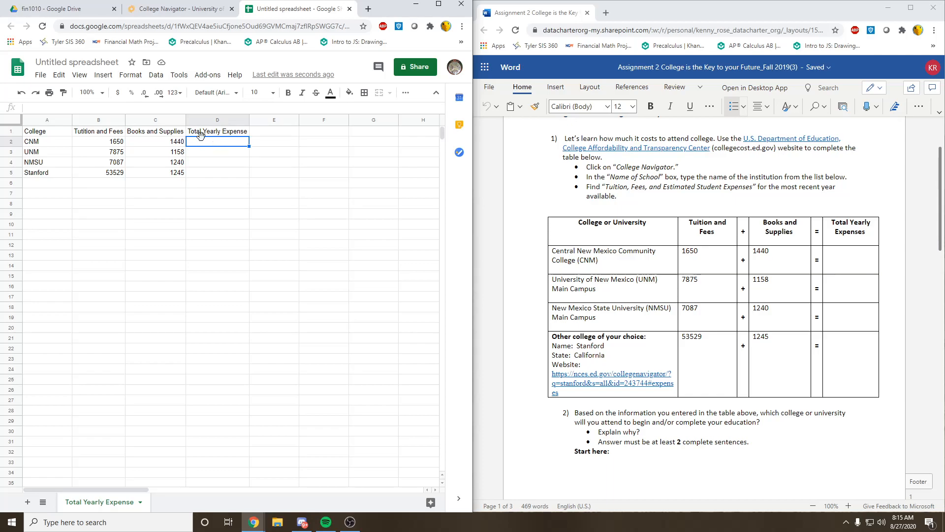
type("=")
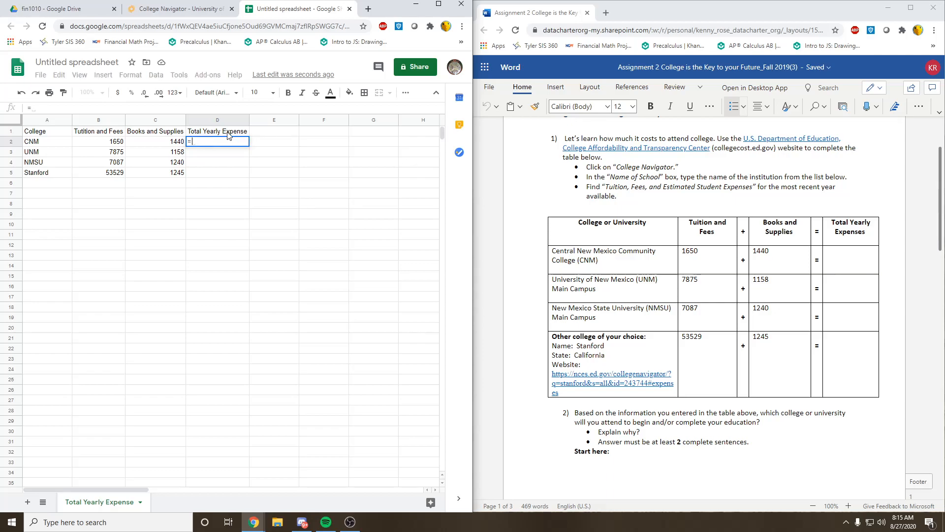
left_click(107, 142)
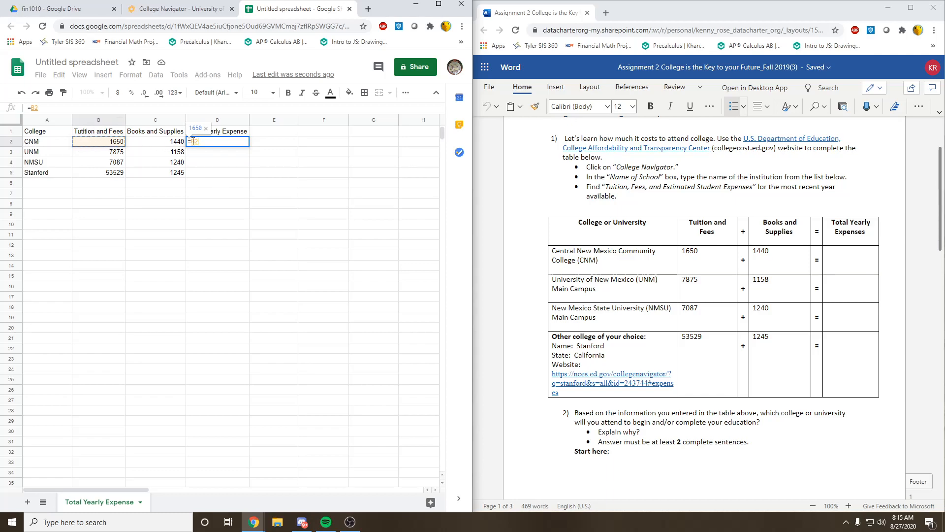
type("+")
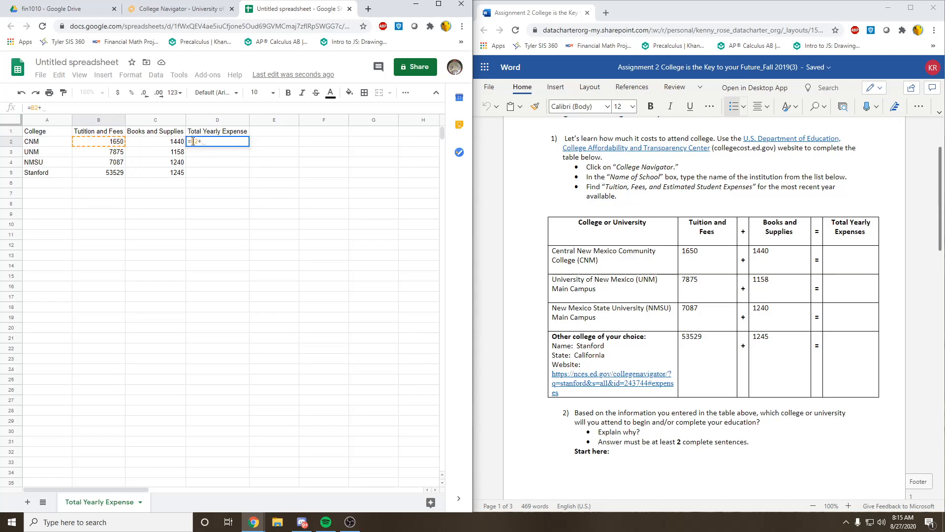
left_click(176, 144)
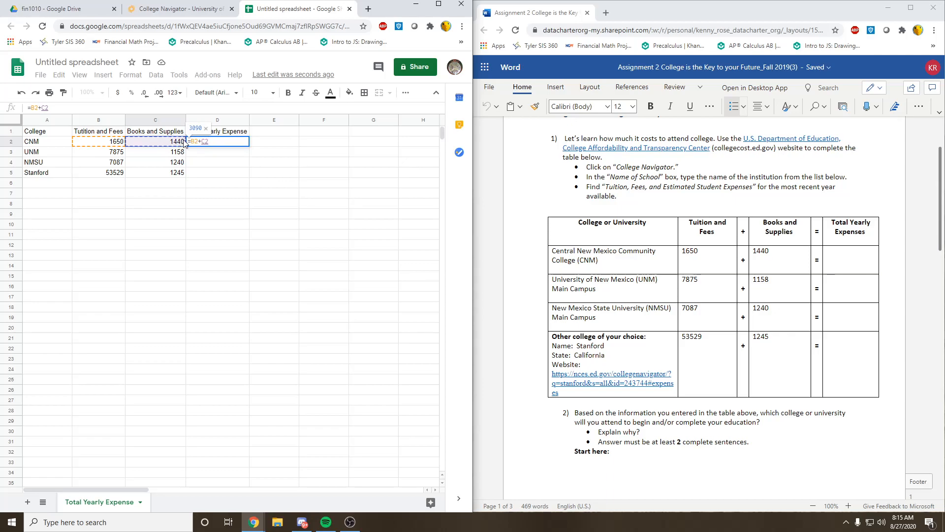
key("BackSpace")
key("BackSpace")
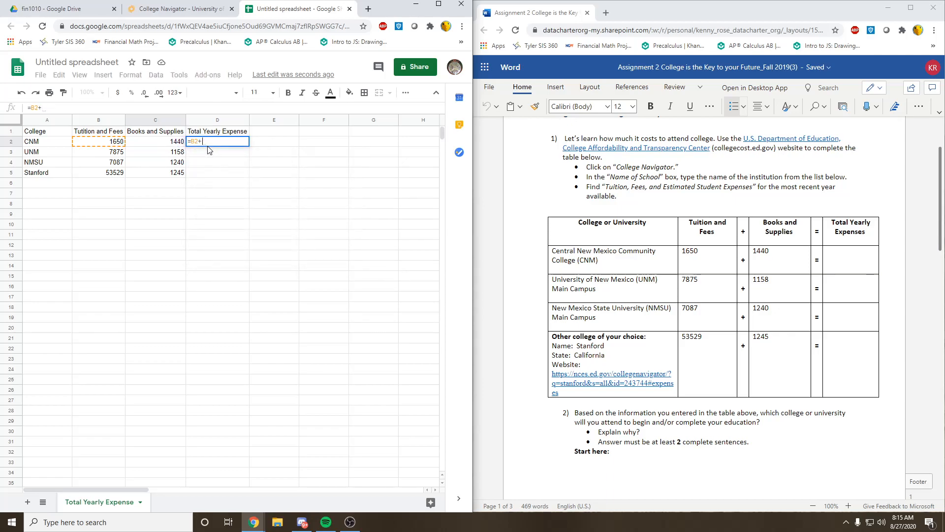
type("c2")
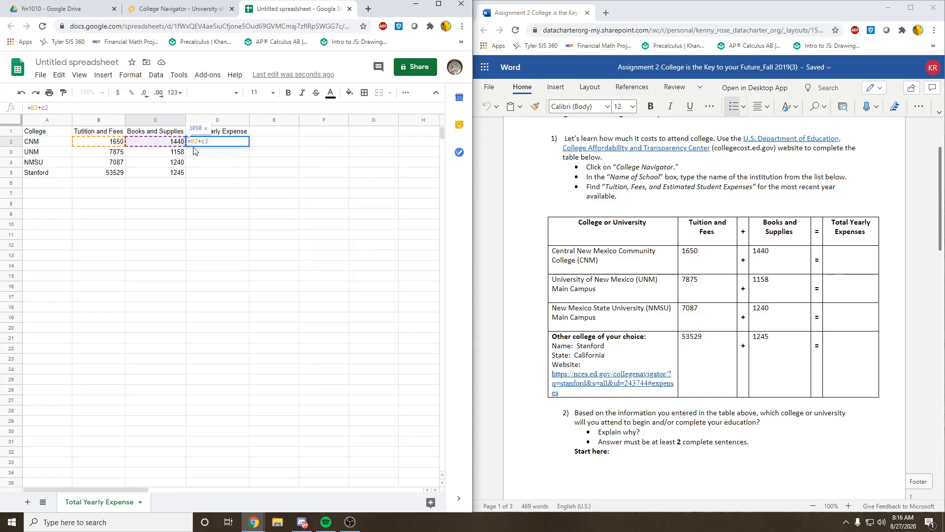
key("Return")
key("Up")
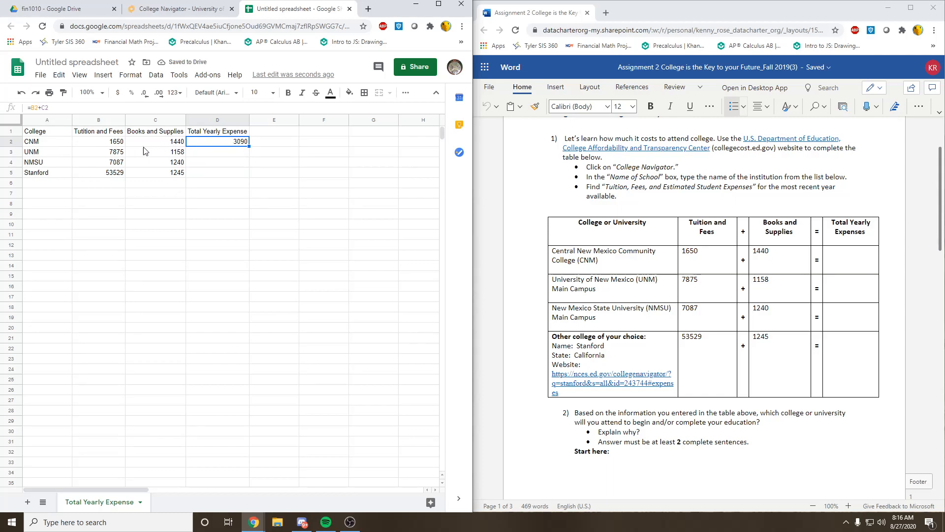
Fill the CNM total formula down through D5 for UNM, NMSU and Stanford, and check the formula in the Stanford row
left_click(197, 156)
left_click(199, 167)
left_click(199, 175)
left_click(202, 150)
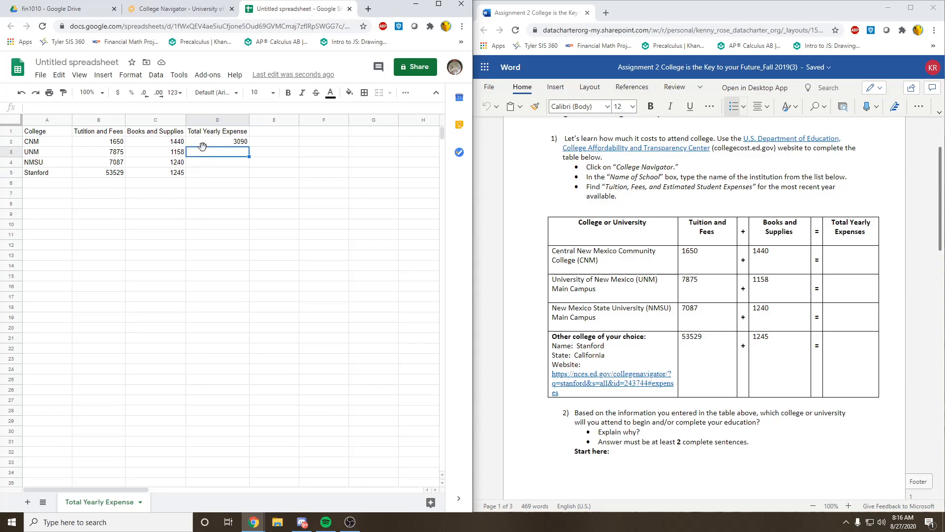
left_click(232, 144)
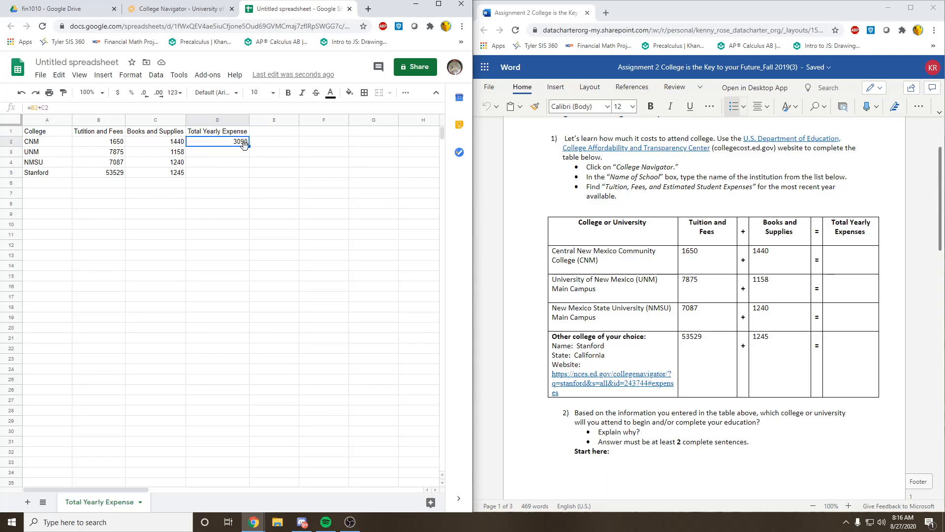
left_click_drag(249, 147, 245, 178)
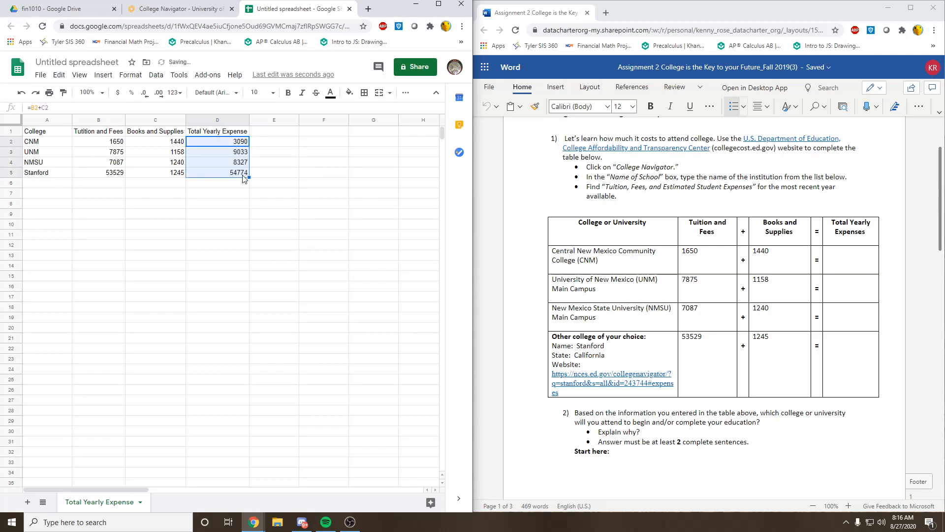
left_click(207, 174)
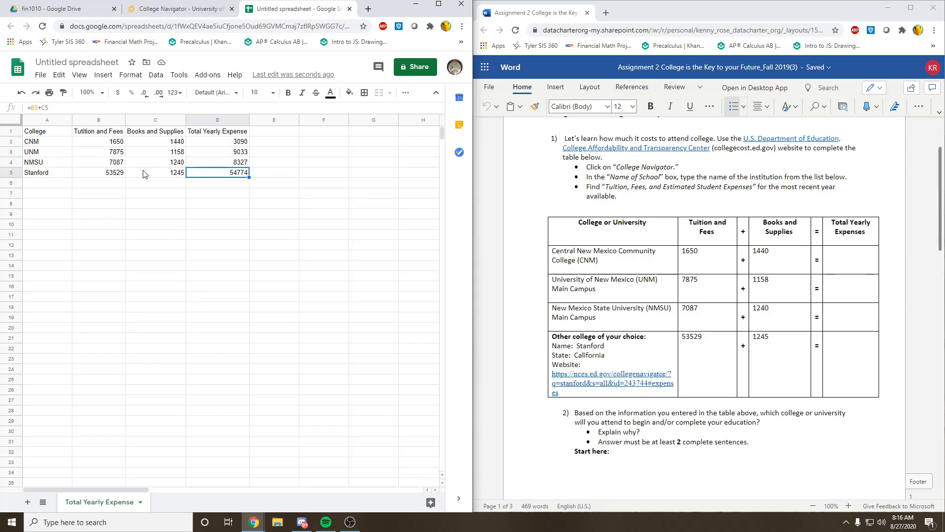
left_click(255, 186)
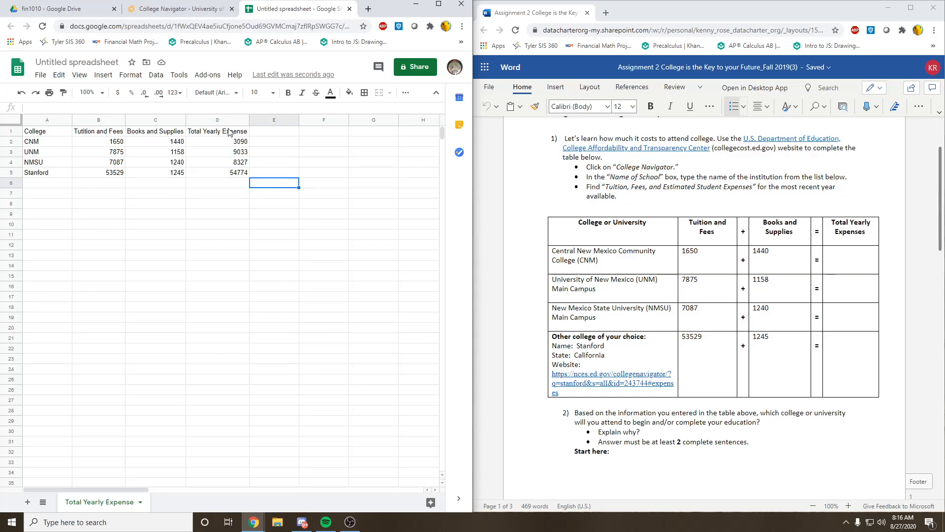
Shade the header row cells A1 to D1 with a medium gray fill
left_click_drag(229, 134, 39, 135)
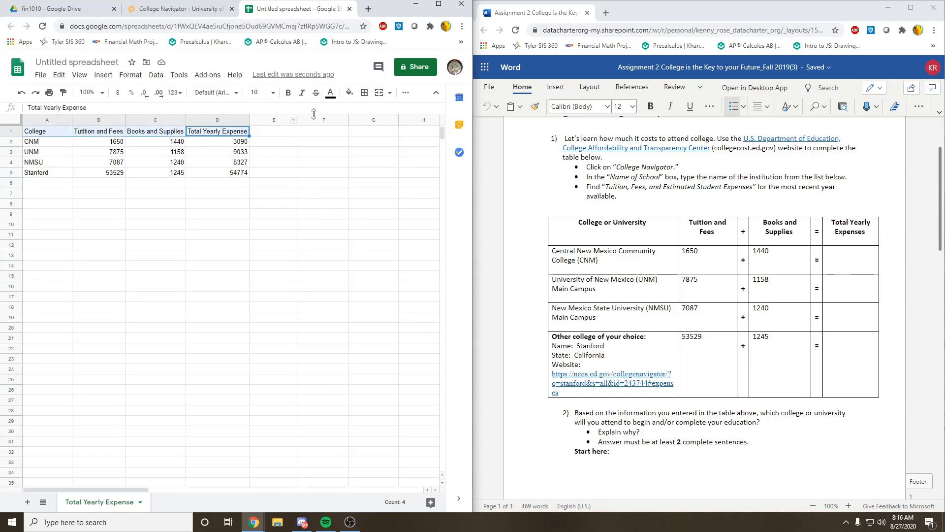
left_click(348, 93)
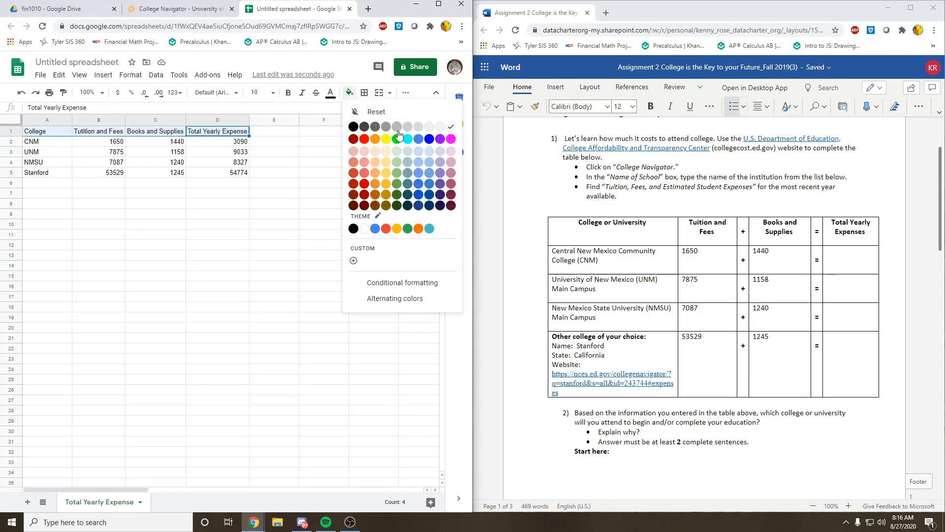
left_click(399, 136)
left_click(288, 172)
Apply all borders, inner and outer, to the whole table from A1 to D5
left_click_drag(216, 173, 42, 131)
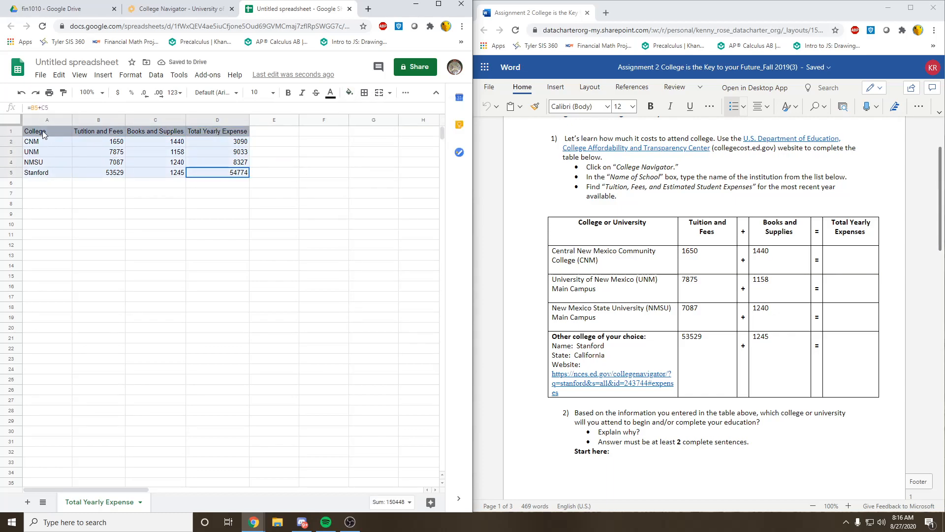
left_click(364, 93)
left_click(368, 113)
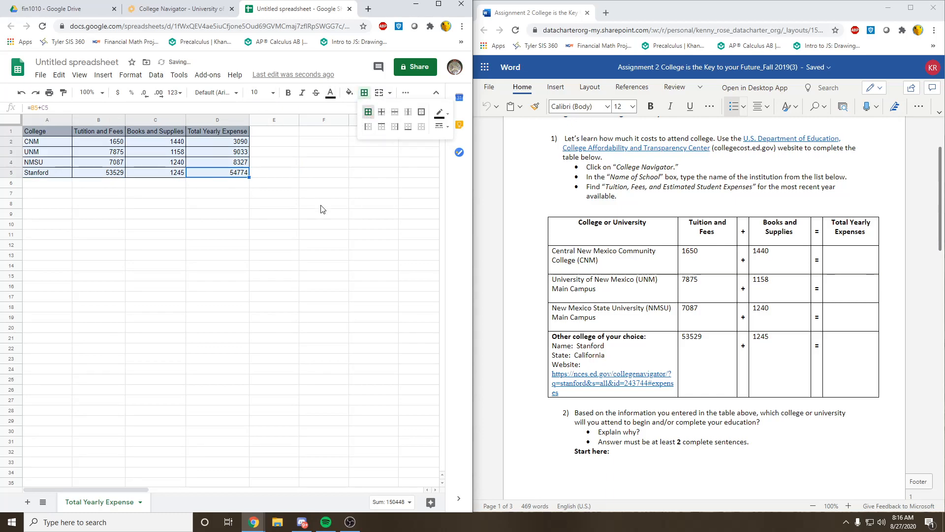
left_click(323, 207)
Shade the college name cells A2 to A5 with a light gray fill
left_click_drag(57, 144, 48, 175)
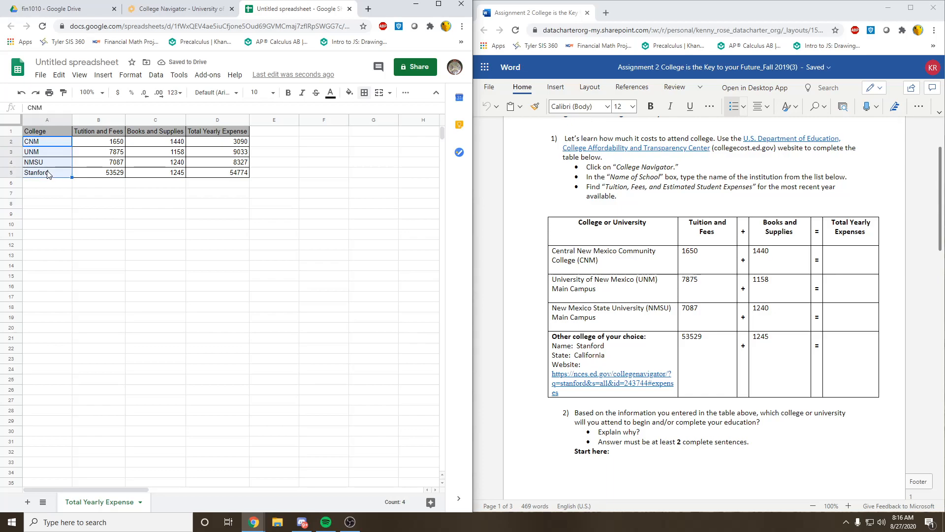
left_click(349, 93)
left_click(419, 127)
left_click(350, 205)
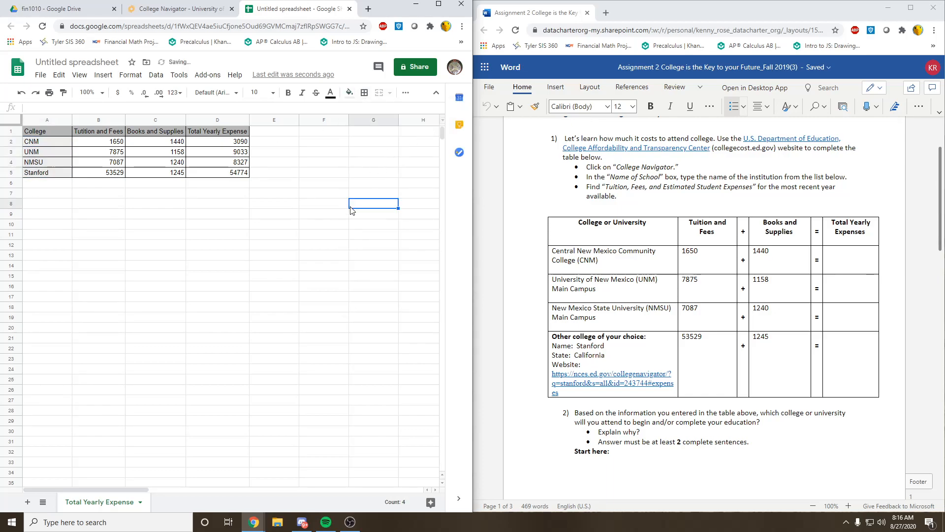
left_click(273, 206)
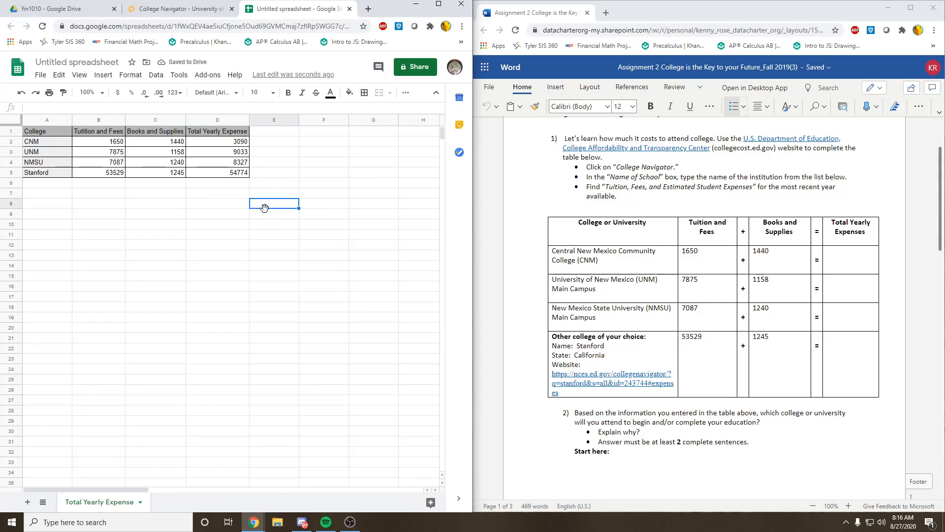